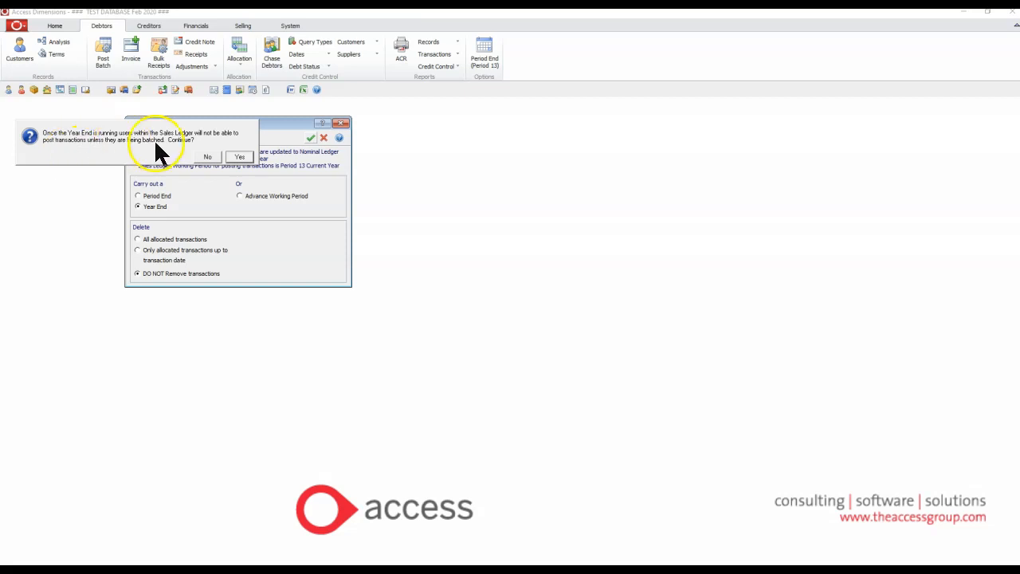
Run the Sales Ledger year end without removing transactions, accepting the posting, new-period and backup confirmations.
{"action": "left_click", "coordinate": [241, 156]}
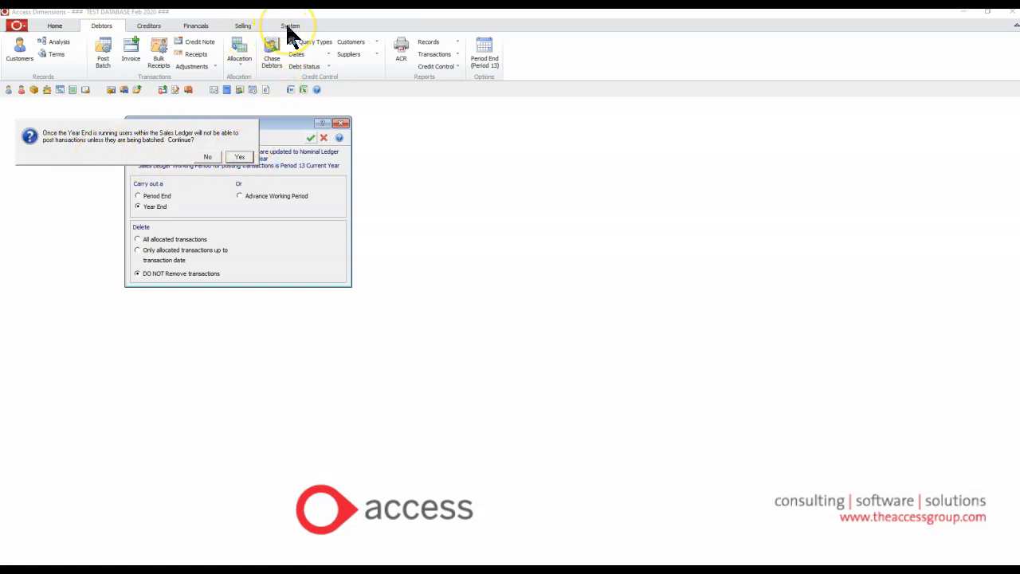
{"action": "left_click", "coordinate": [243, 157]}
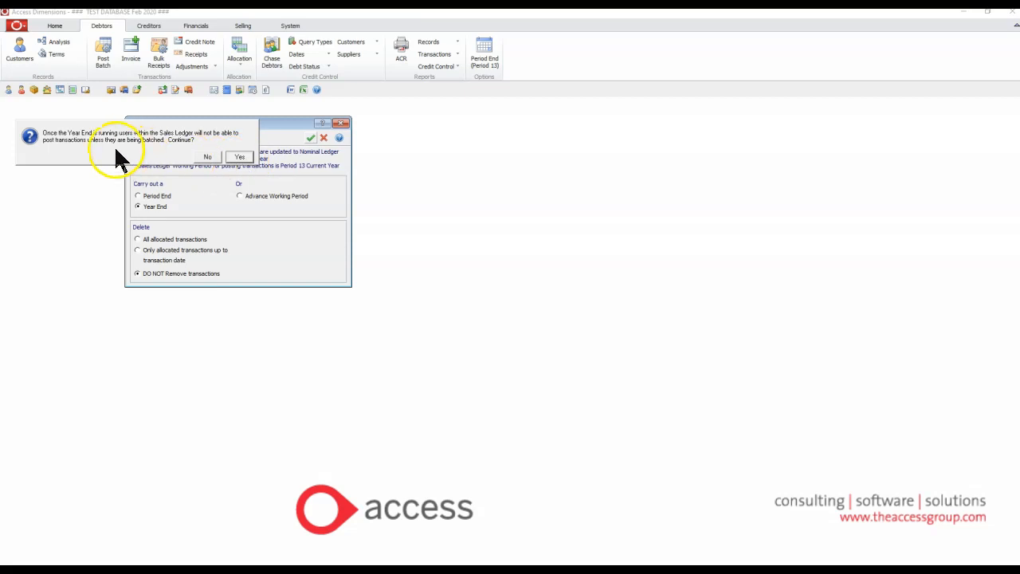
{"action": "left_click", "coordinate": [239, 157]}
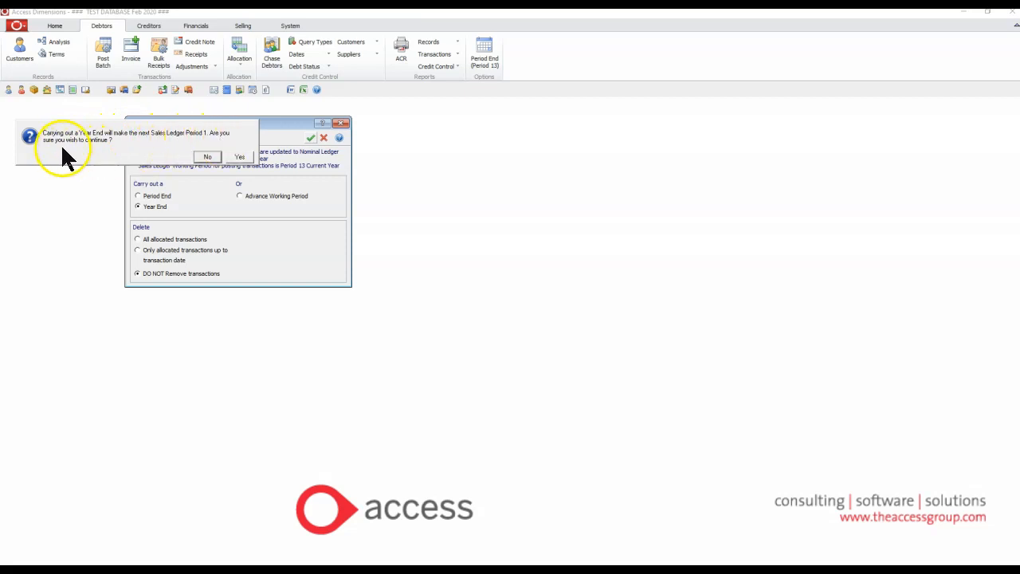
{"action": "left_click", "coordinate": [241, 158]}
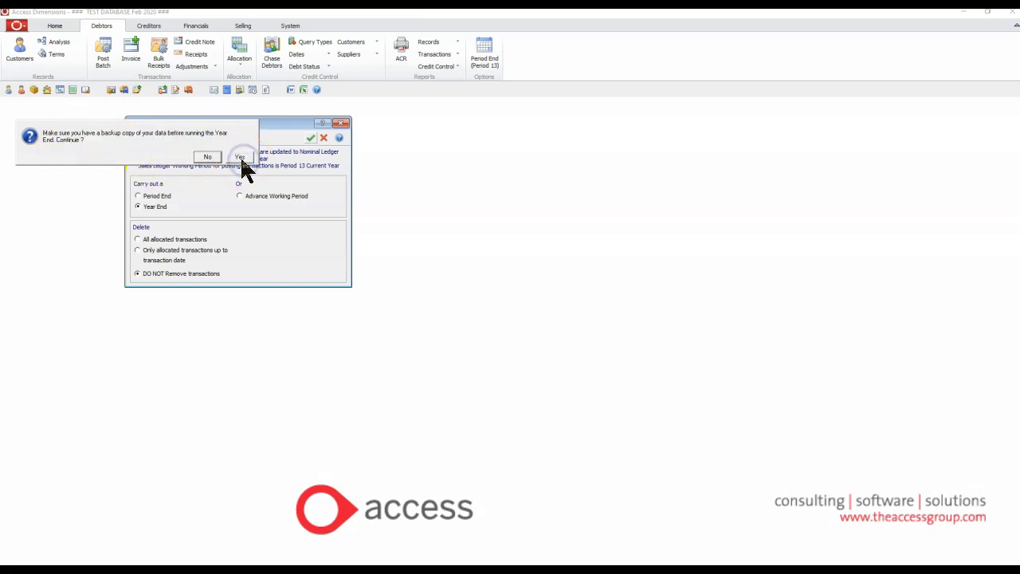
{"action": "left_click", "coordinate": [238, 157]}
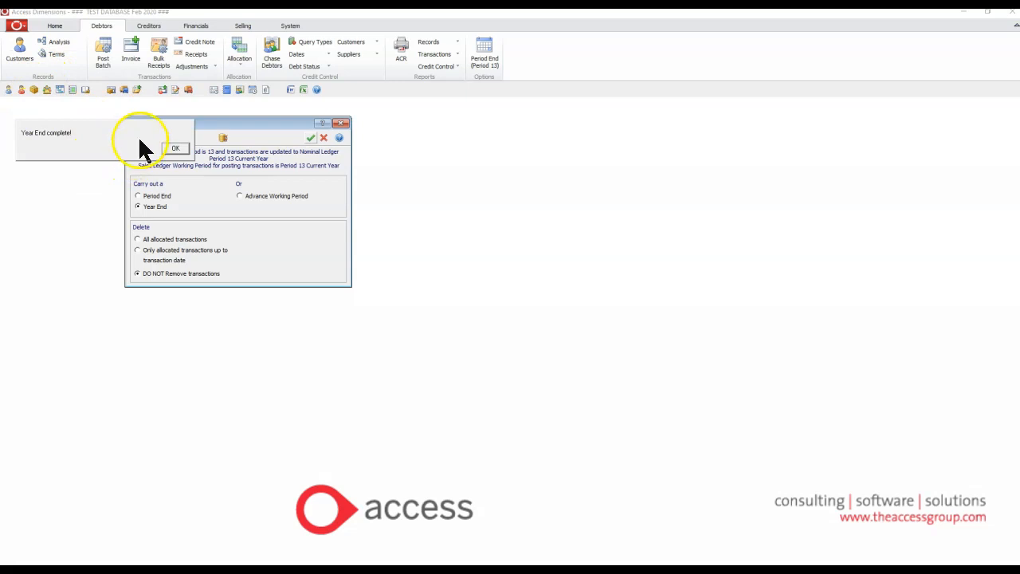
{"action": "left_click", "coordinate": [172, 149]}
{"action": "left_click", "coordinate": [172, 150]}
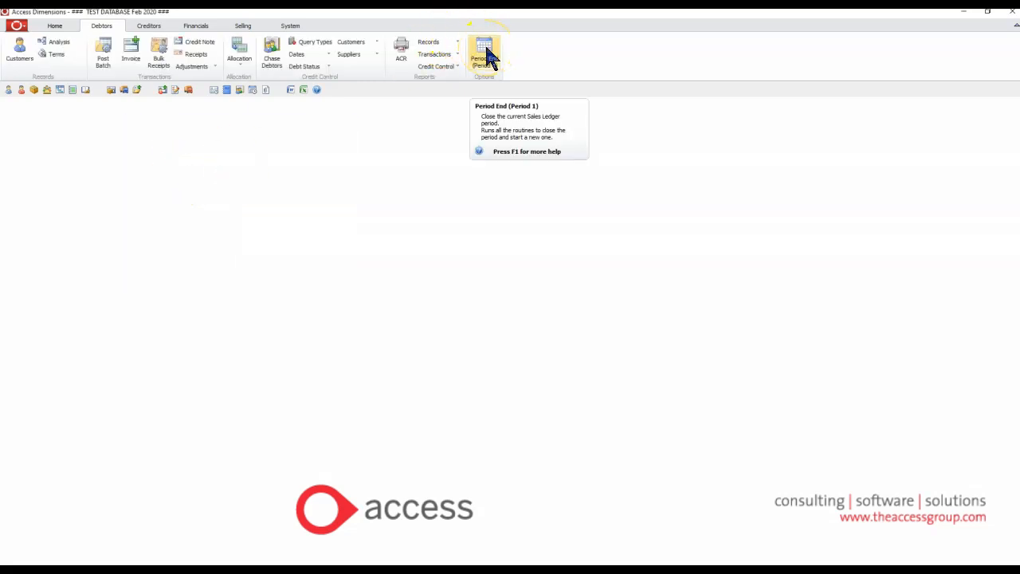
Run the Purchase Ledger period end for period 10 without removing transactions.
{"action": "left_click", "coordinate": [147, 26]}
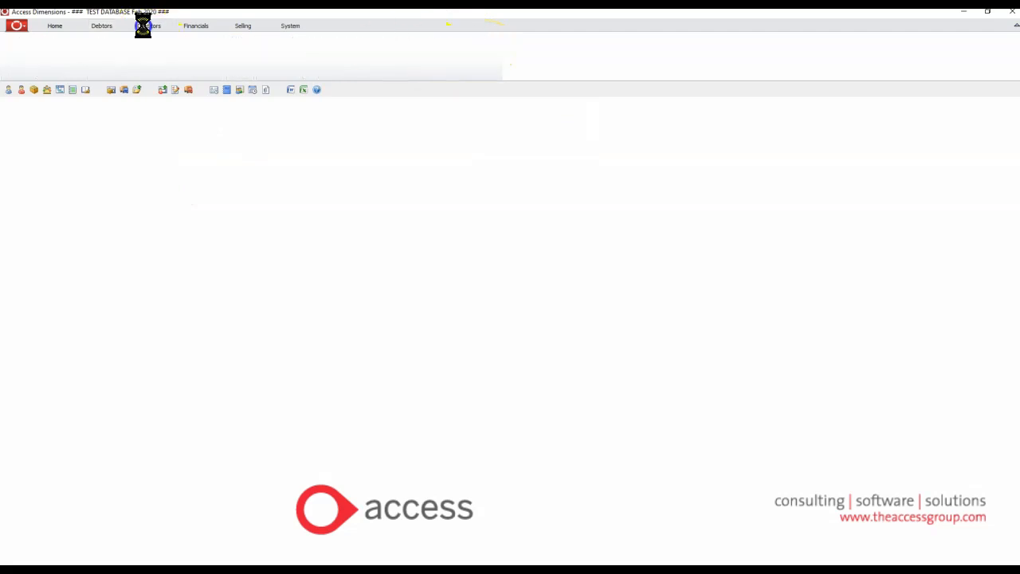
{"action": "left_click", "coordinate": [359, 57]}
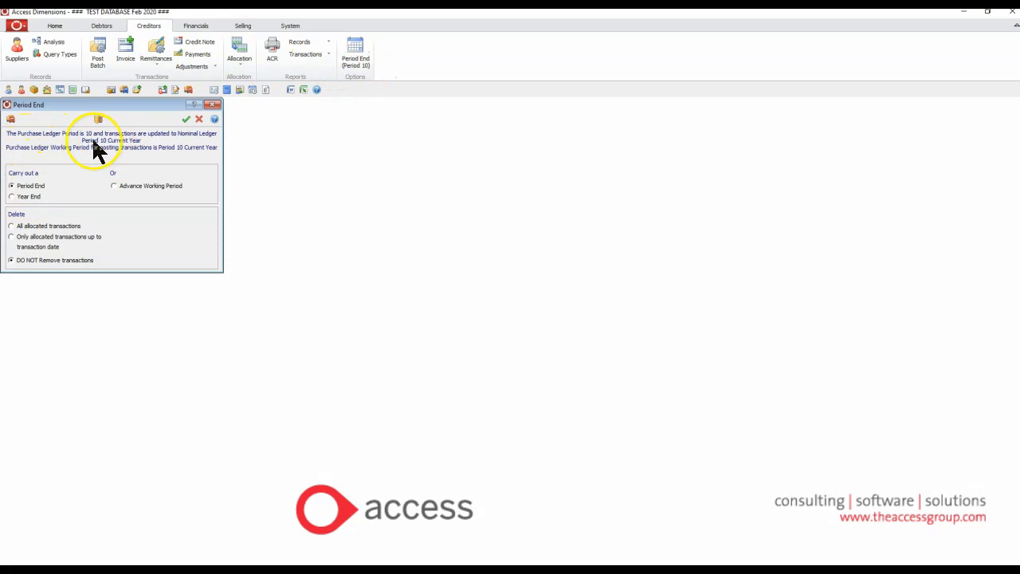
{"action": "left_click", "coordinate": [186, 118]}
{"action": "left_click", "coordinate": [239, 156]}
{"action": "left_click", "coordinate": [177, 149]}
Run the Purchase Ledger period end for period 11 without removing transactions.
{"action": "left_click", "coordinate": [356, 58]}
{"action": "left_click", "coordinate": [237, 159]}
{"action": "left_click", "coordinate": [236, 164]}
{"action": "left_click", "coordinate": [177, 148]}
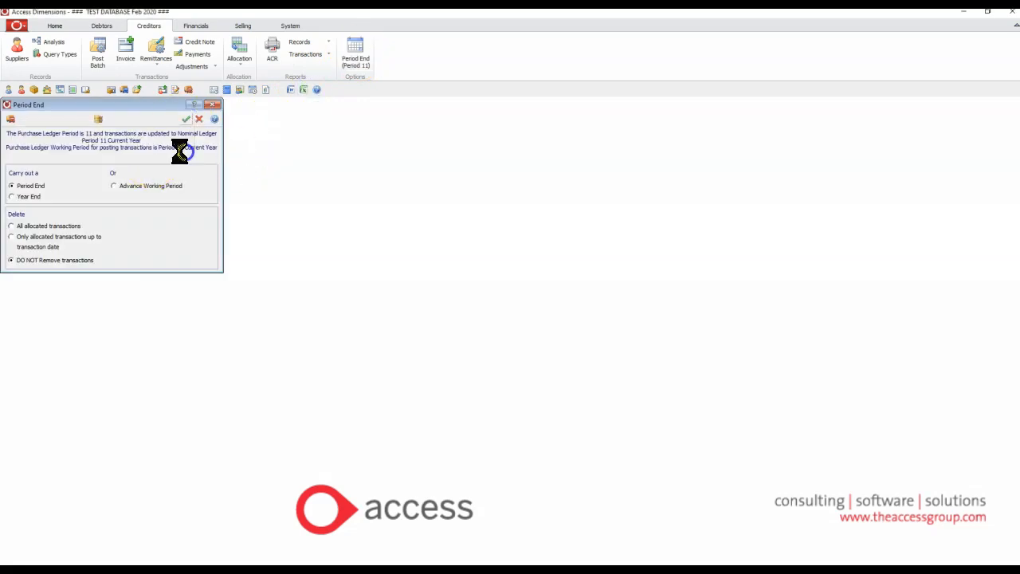
Run a year end on the Purchase Ledger from period 12 without removing transactions.
{"action": "left_click", "coordinate": [355, 63]}
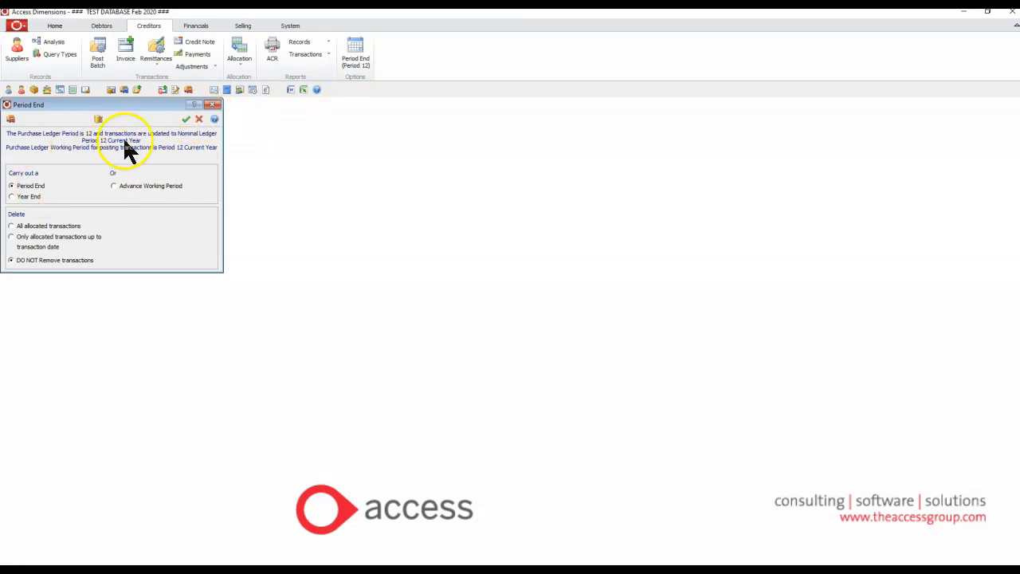
{"action": "left_click", "coordinate": [23, 196]}
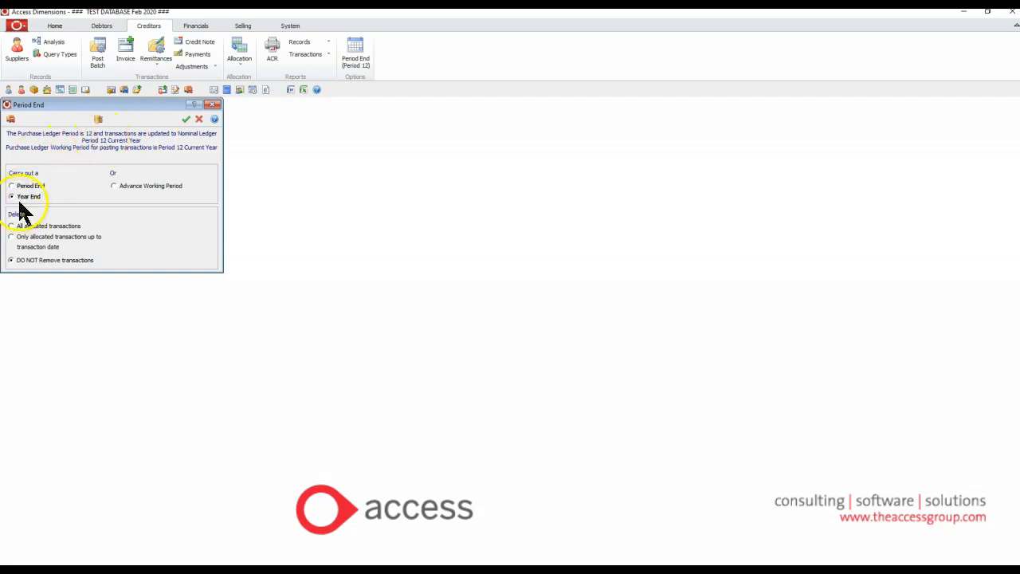
{"action": "left_click", "coordinate": [185, 119]}
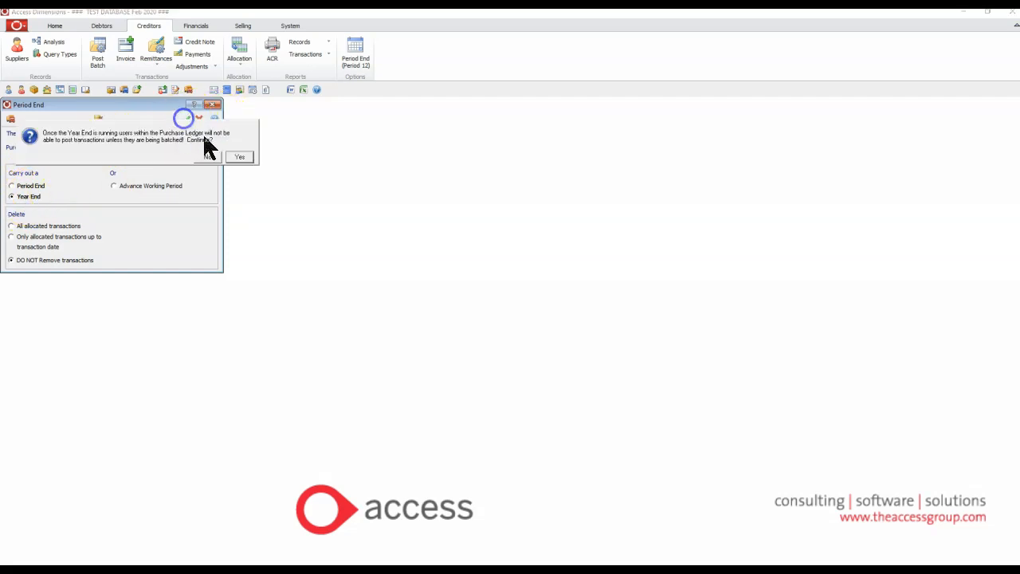
{"action": "left_click", "coordinate": [237, 157]}
{"action": "left_click", "coordinate": [236, 157]}
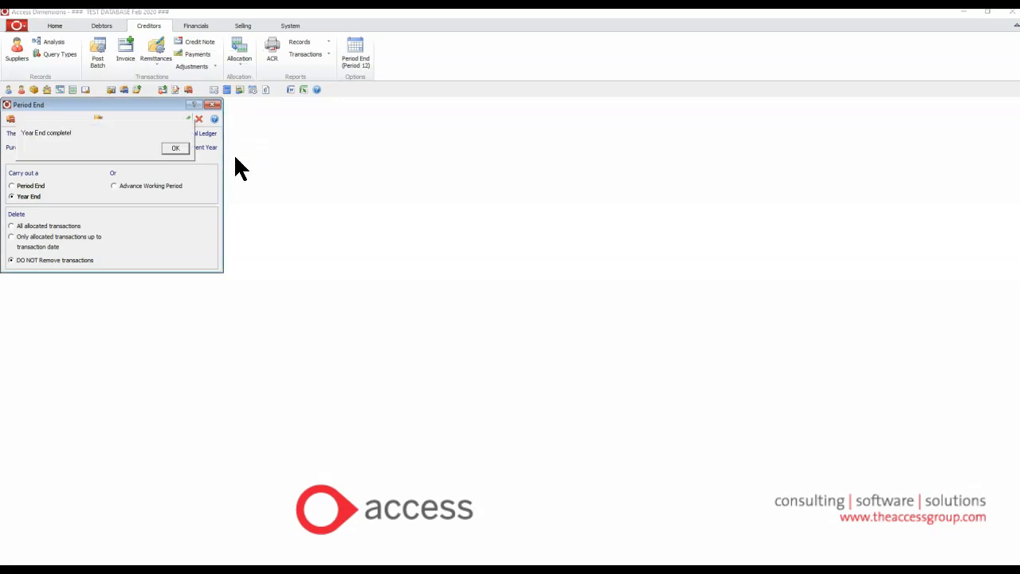
{"action": "left_click", "coordinate": [168, 149]}
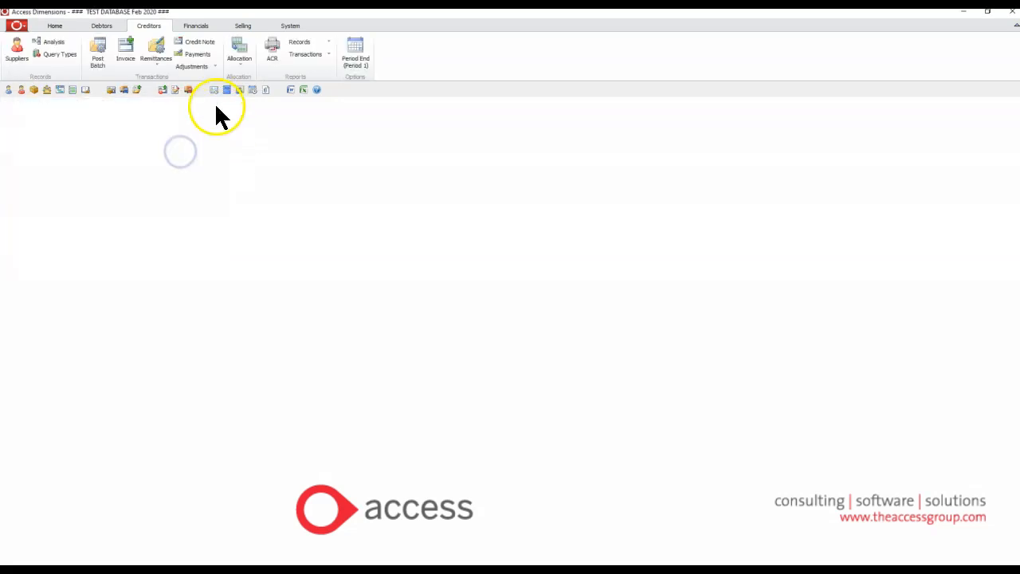
Run the Nominal Ledger period end for period 10, cancelling the output of the Outstanding Recurring Journal Report.
{"action": "left_click", "coordinate": [193, 28]}
{"action": "left_click", "coordinate": [390, 57]}
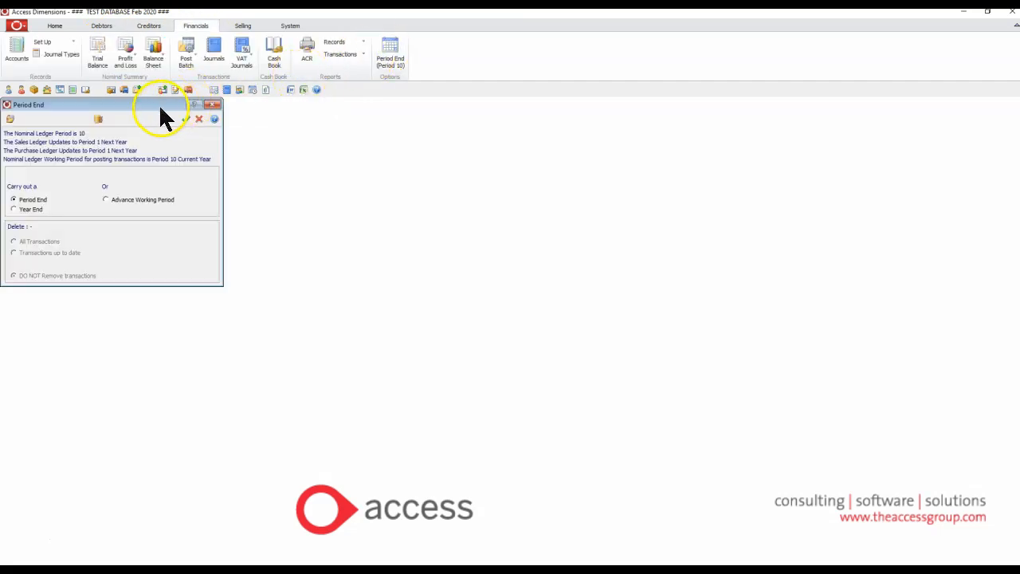
{"action": "left_click_drag", "start_coordinate": [159, 105], "coordinate": [381, 107]}
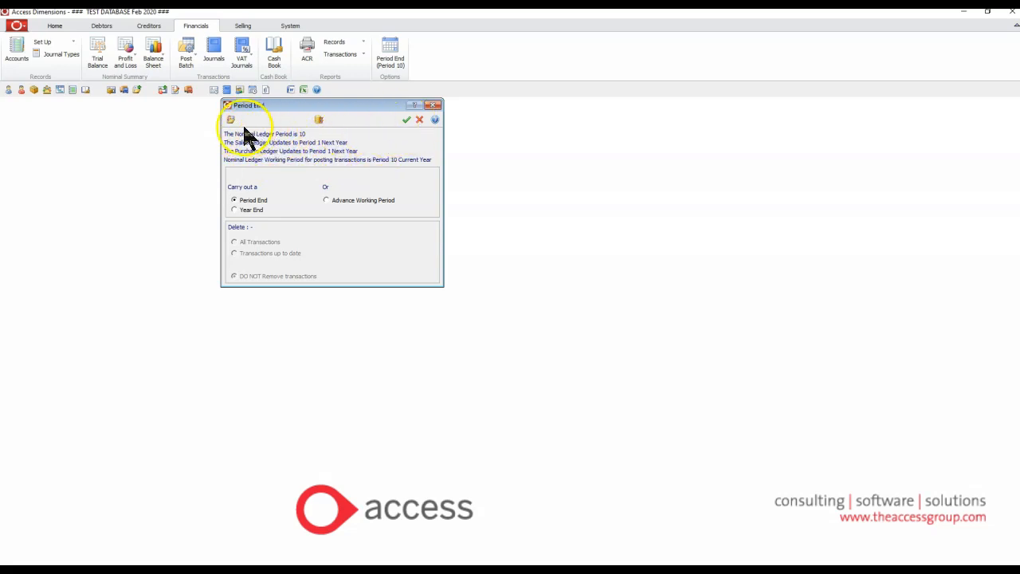
{"action": "left_click", "coordinate": [407, 119]}
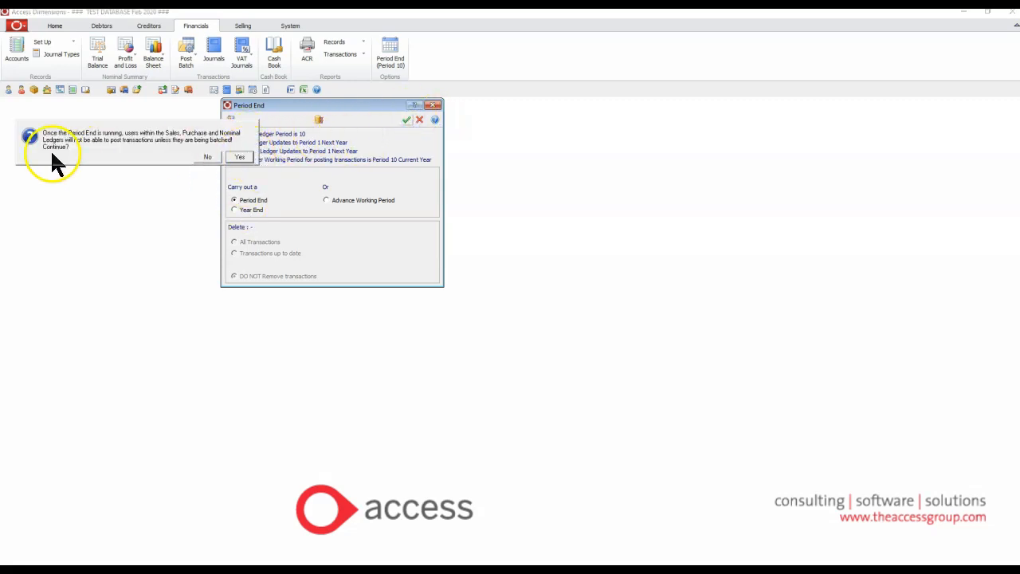
{"action": "left_click", "coordinate": [245, 157]}
{"action": "left_click", "coordinate": [245, 157]}
{"action": "left_click", "coordinate": [244, 157]}
{"action": "left_click", "coordinate": [245, 157]}
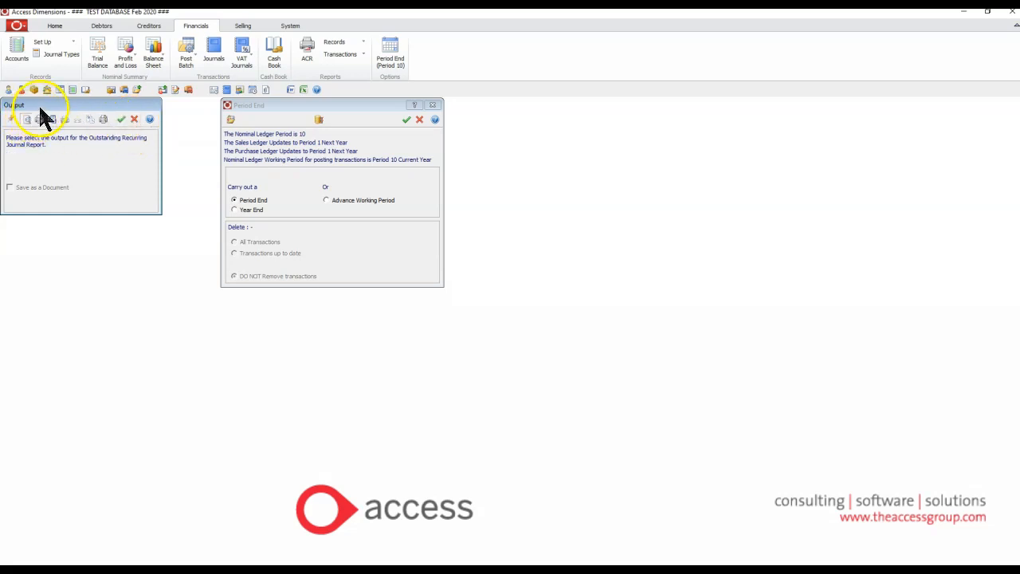
{"action": "left_click_drag", "start_coordinate": [40, 105], "coordinate": [142, 105]}
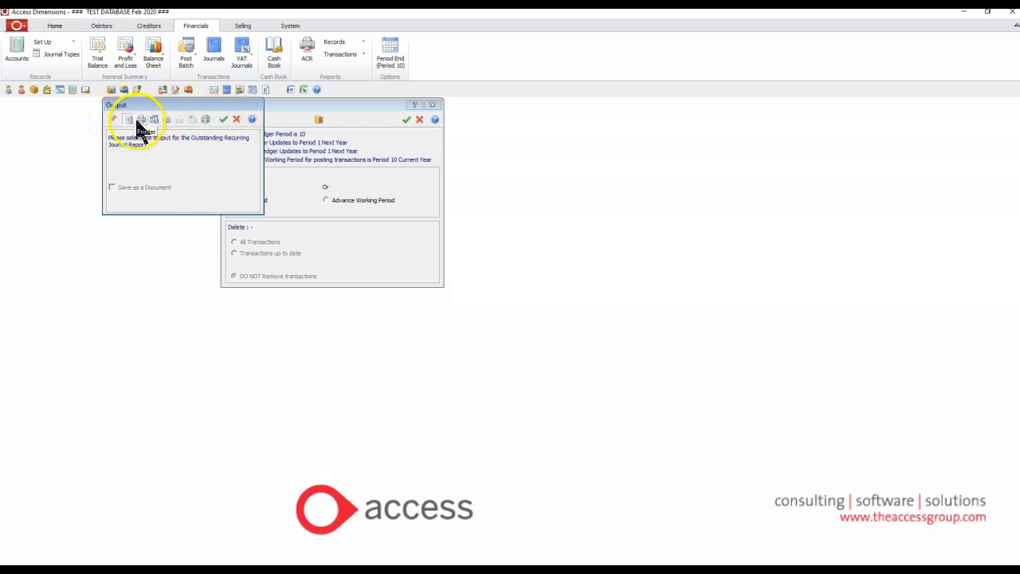
{"action": "left_click", "coordinate": [236, 120]}
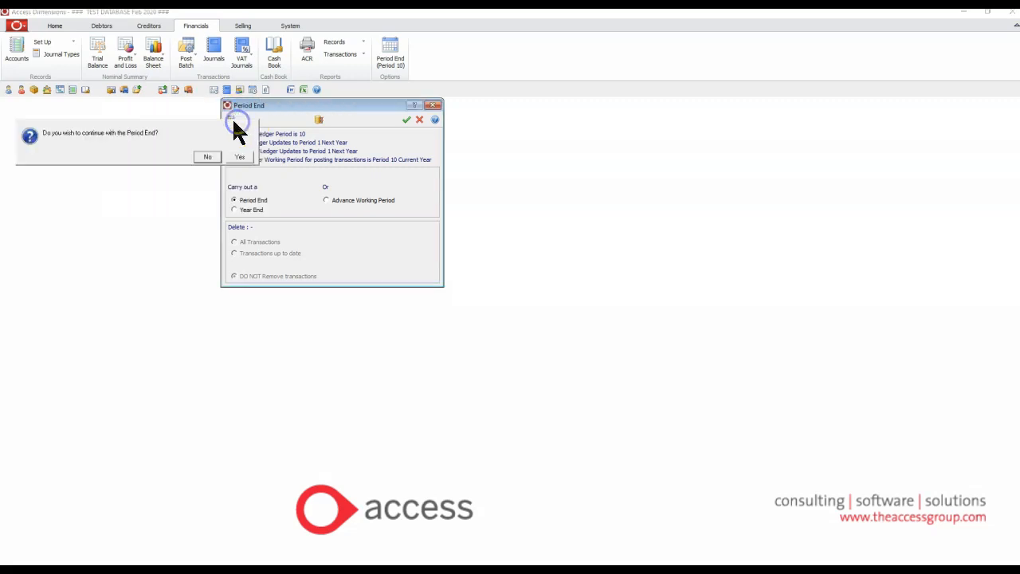
{"action": "left_click", "coordinate": [237, 157]}
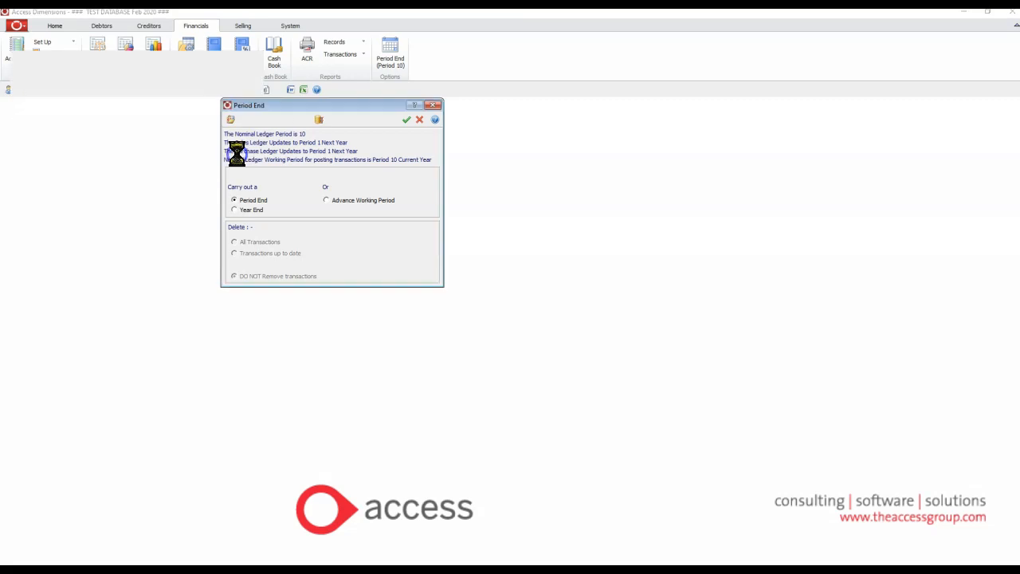
{"action": "left_click", "coordinate": [170, 150]}
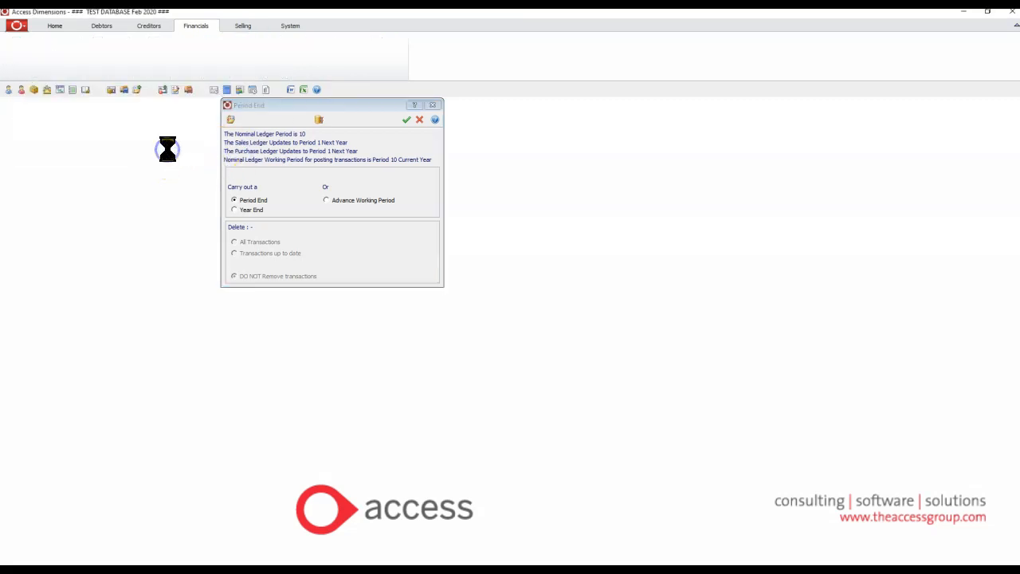
Run the Nominal Ledger period end for period 11, skipping the Outstanding Recurring Journal Report output.
{"action": "left_click", "coordinate": [379, 66]}
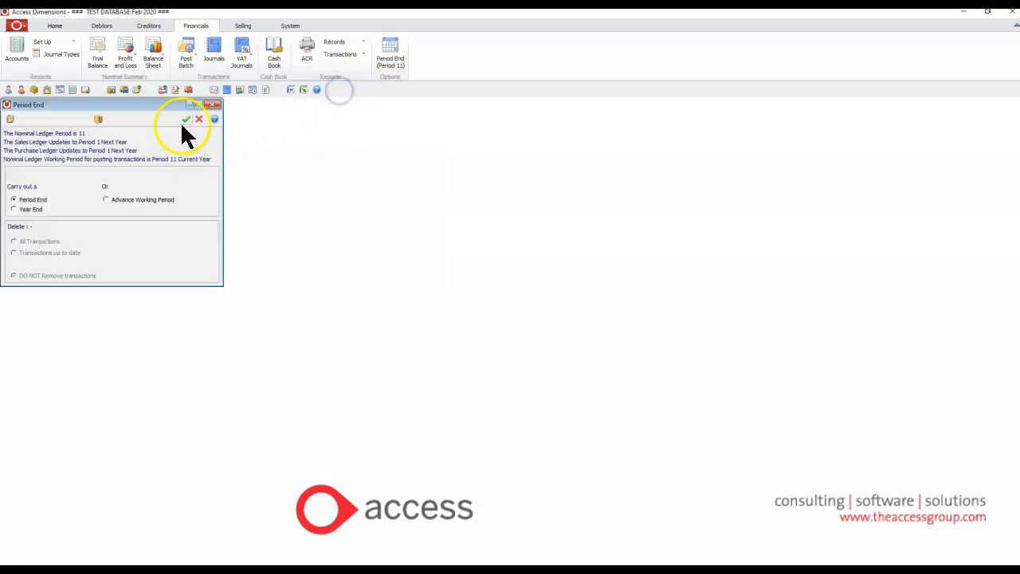
{"action": "left_click", "coordinate": [184, 118]}
{"action": "left_click", "coordinate": [240, 157]}
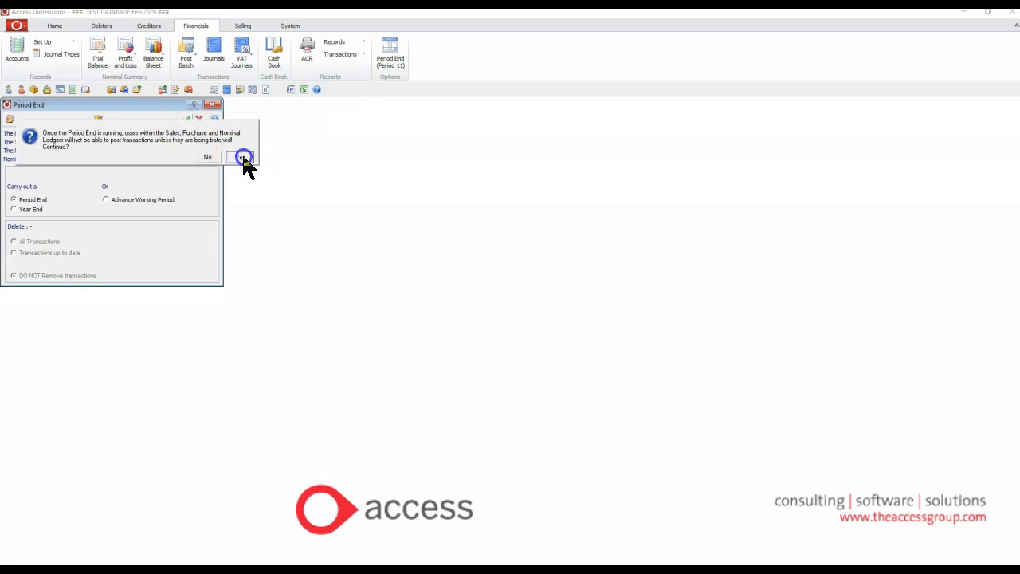
{"action": "left_click", "coordinate": [241, 156]}
{"action": "left_click", "coordinate": [241, 156]}
{"action": "left_click", "coordinate": [241, 156]}
{"action": "left_click", "coordinate": [134, 119]}
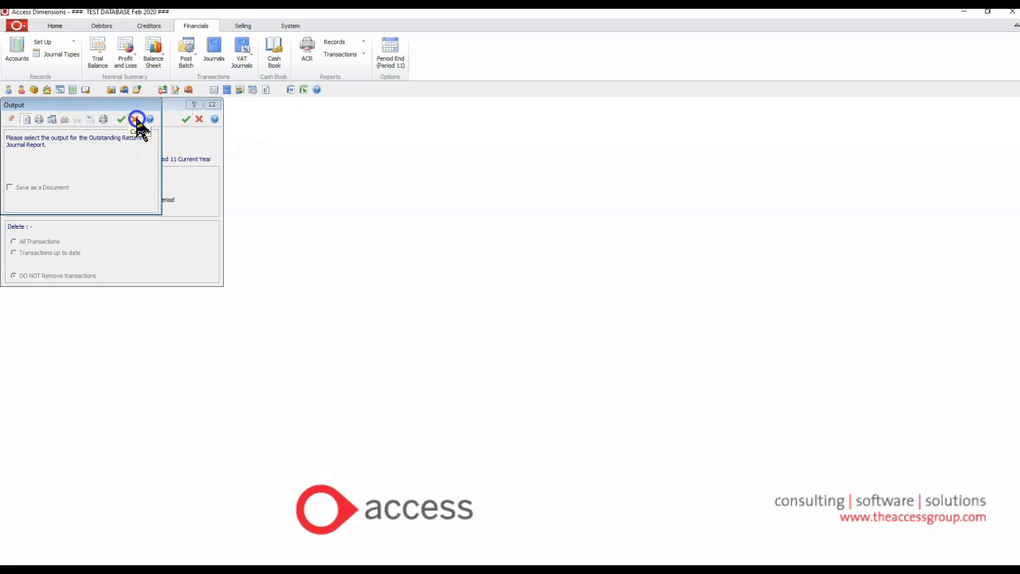
{"action": "left_click", "coordinate": [244, 155]}
{"action": "left_click", "coordinate": [175, 152]}
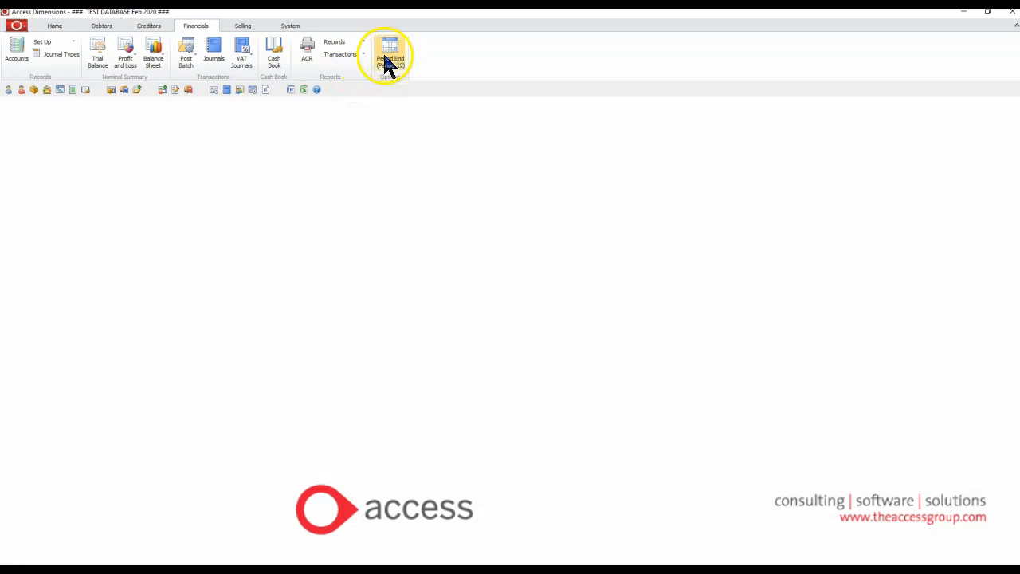
Run a year end on the Nominal Ledger from period 12 without removing transactions, skipping the printed list of under-posted recurring journals.
{"action": "left_click", "coordinate": [389, 61]}
{"action": "left_click_drag", "start_coordinate": [116, 105], "coordinate": [330, 122]}
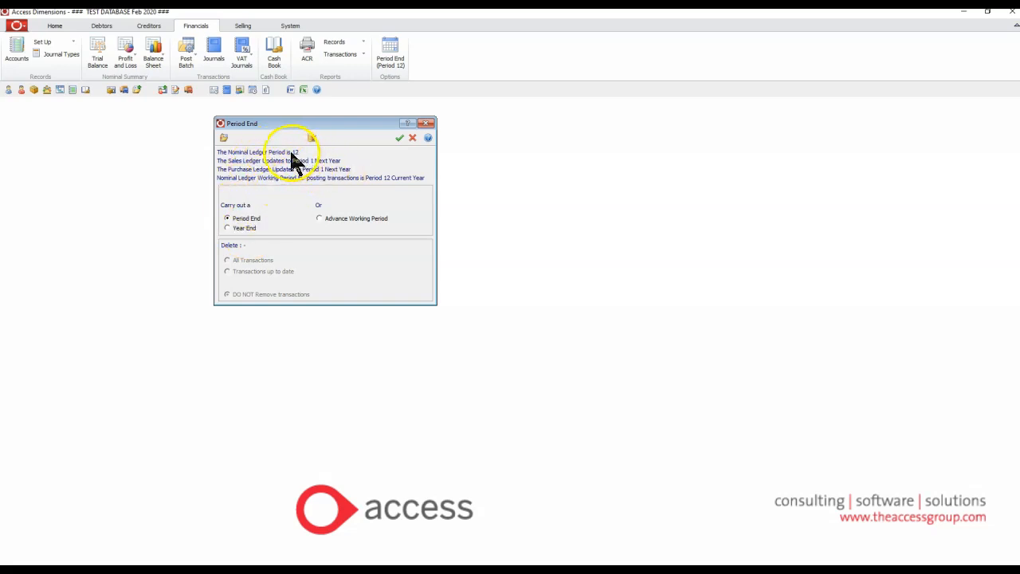
{"action": "left_click", "coordinate": [231, 228]}
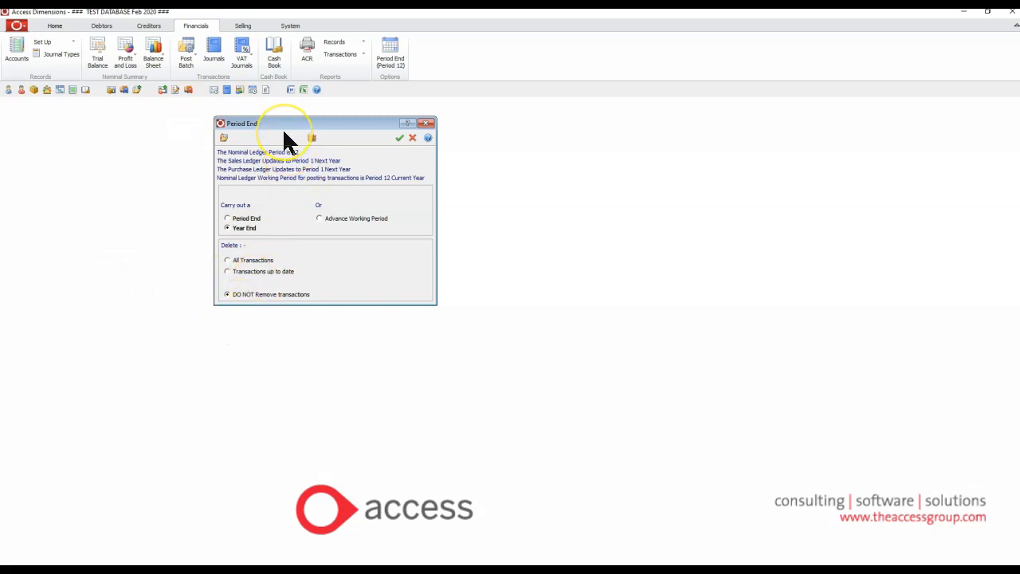
{"action": "mouse_move", "coordinate": [280, 125]}
{"action": "left_mouse_down"}
{"action": "mouse_move", "coordinate": [228, 125]}
{"action": "mouse_move", "coordinate": [278, 125]}
{"action": "left_mouse_up"}
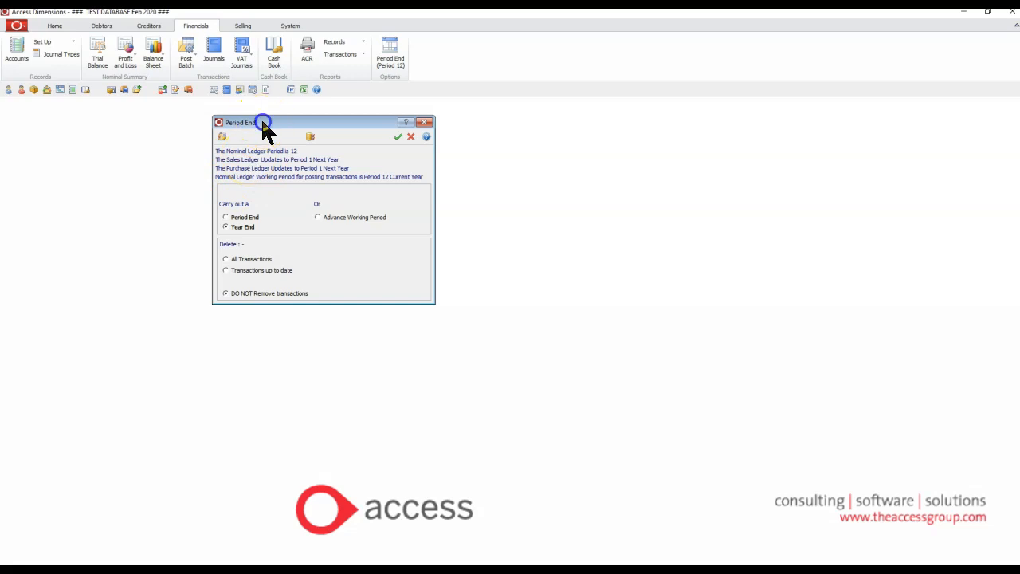
{"action": "left_click_drag", "start_coordinate": [261, 119], "coordinate": [238, 117]}
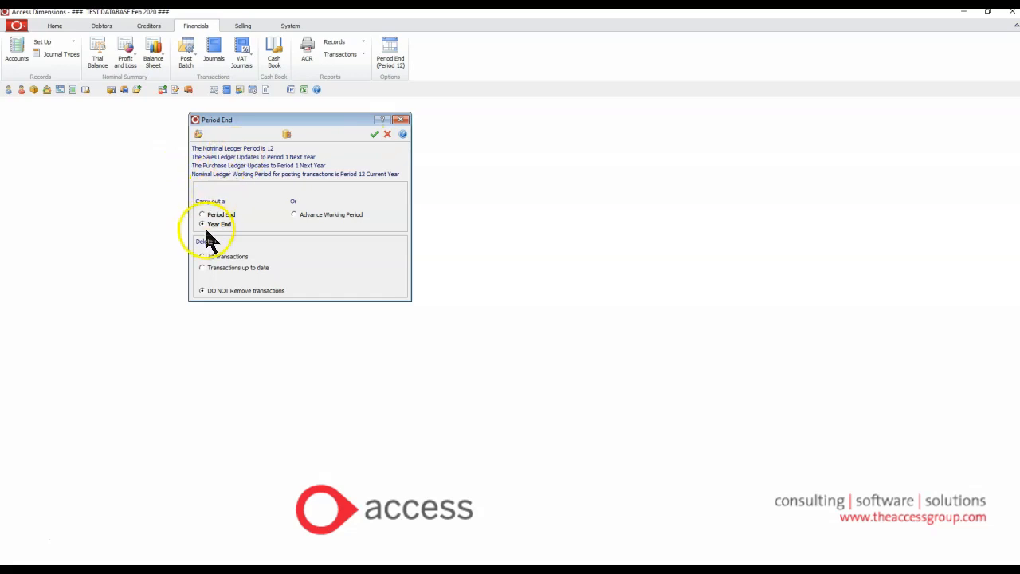
{"action": "left_click", "coordinate": [375, 134]}
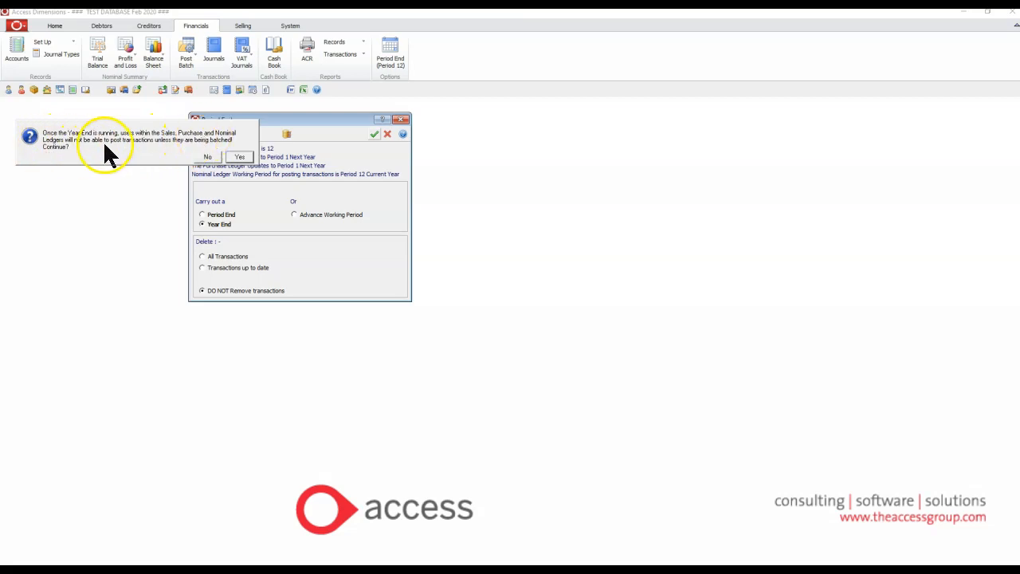
{"action": "left_click", "coordinate": [241, 158]}
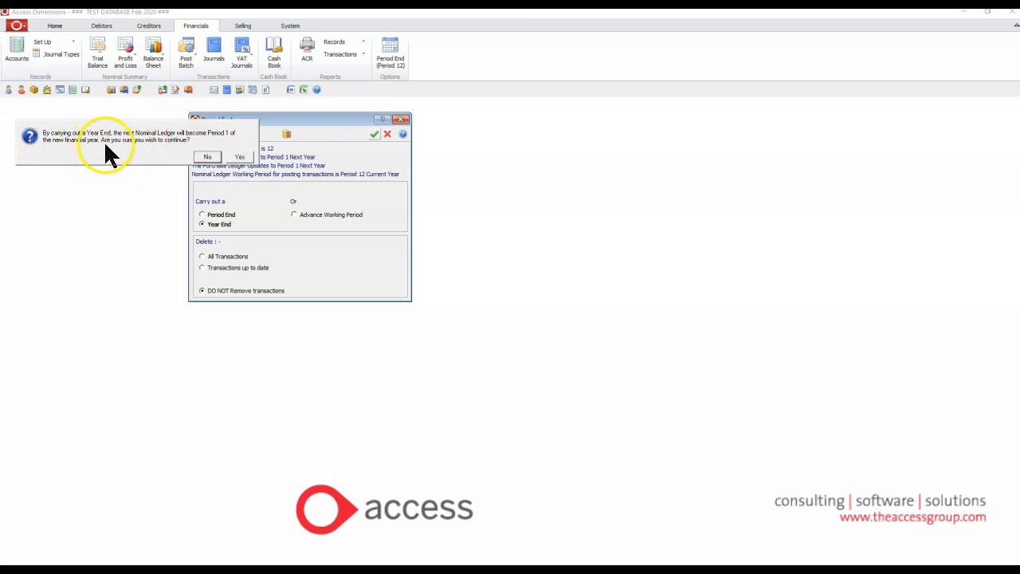
{"action": "left_click", "coordinate": [241, 157]}
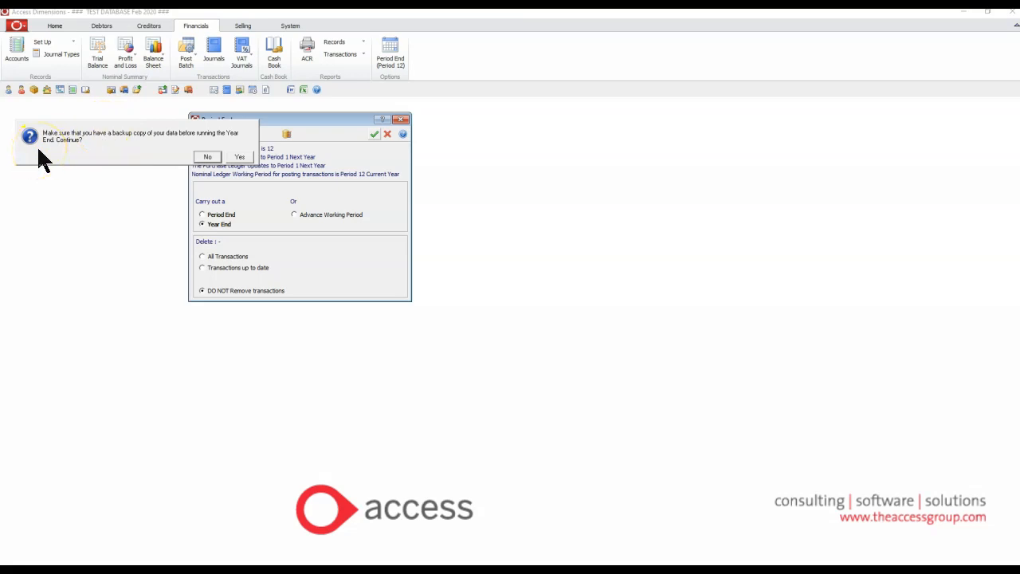
{"action": "left_click", "coordinate": [241, 157]}
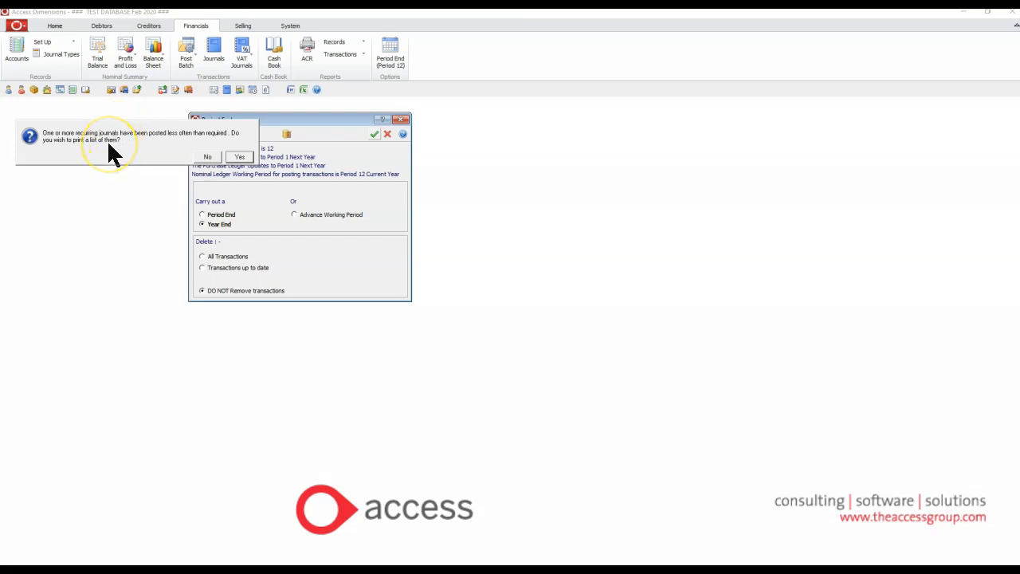
{"action": "left_click", "coordinate": [206, 157]}
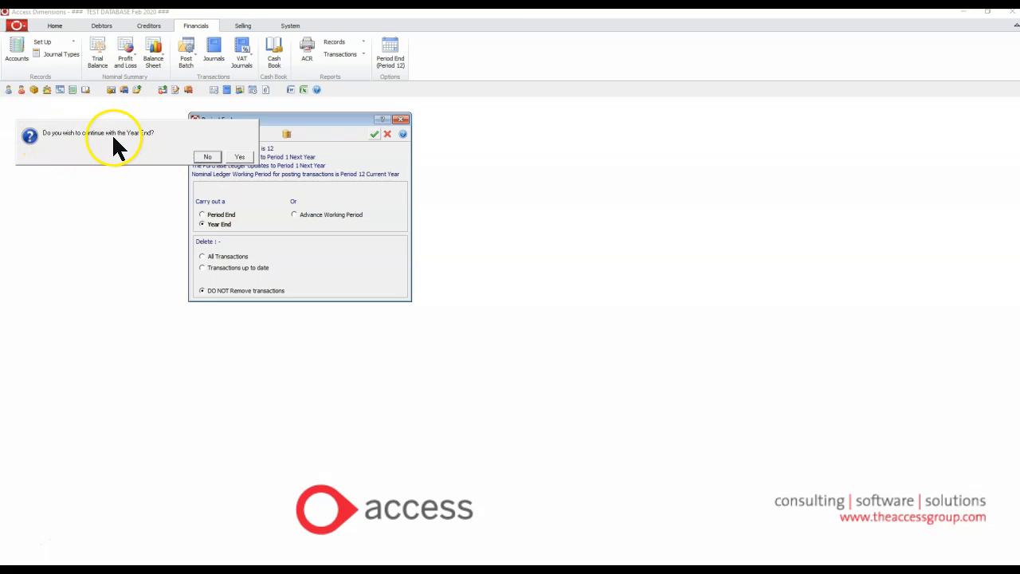
{"action": "left_click", "coordinate": [242, 157]}
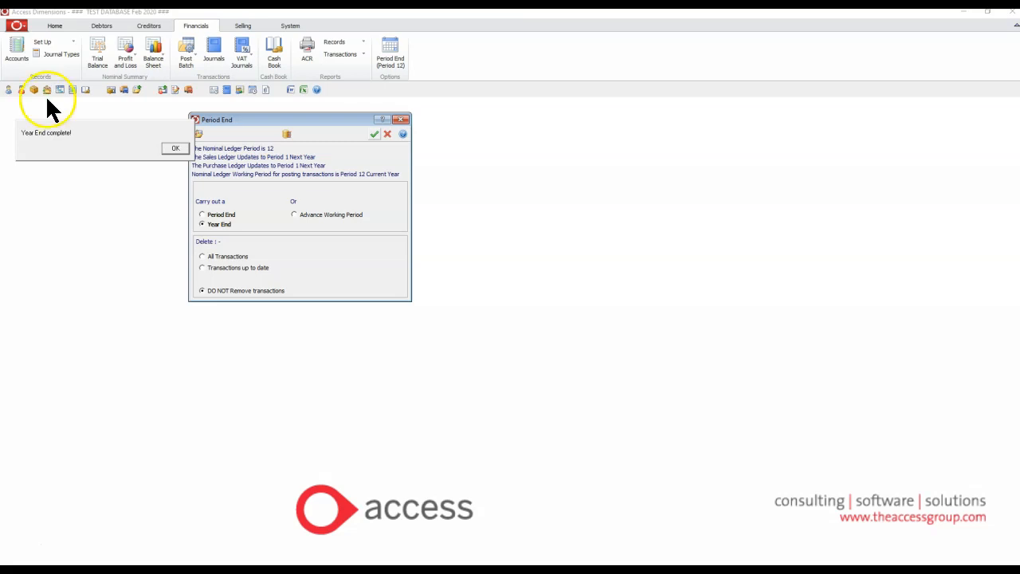
{"action": "left_click", "coordinate": [176, 149]}
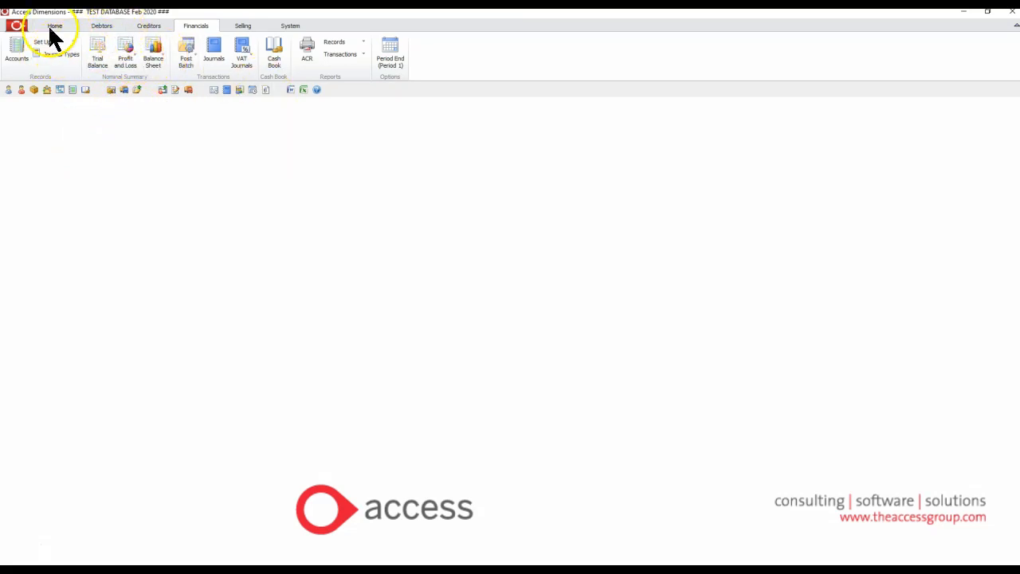
Review the financial year start date, ledger periods and period date ranges in the Ledger Defaults of the System Control Options.
{"action": "left_click", "coordinate": [289, 27]}
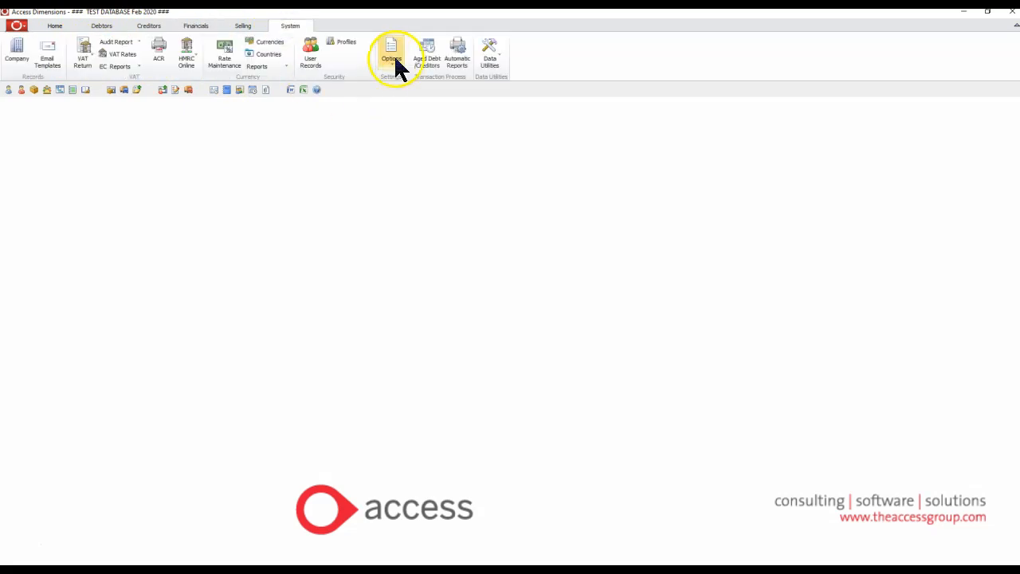
{"action": "left_click", "coordinate": [395, 59]}
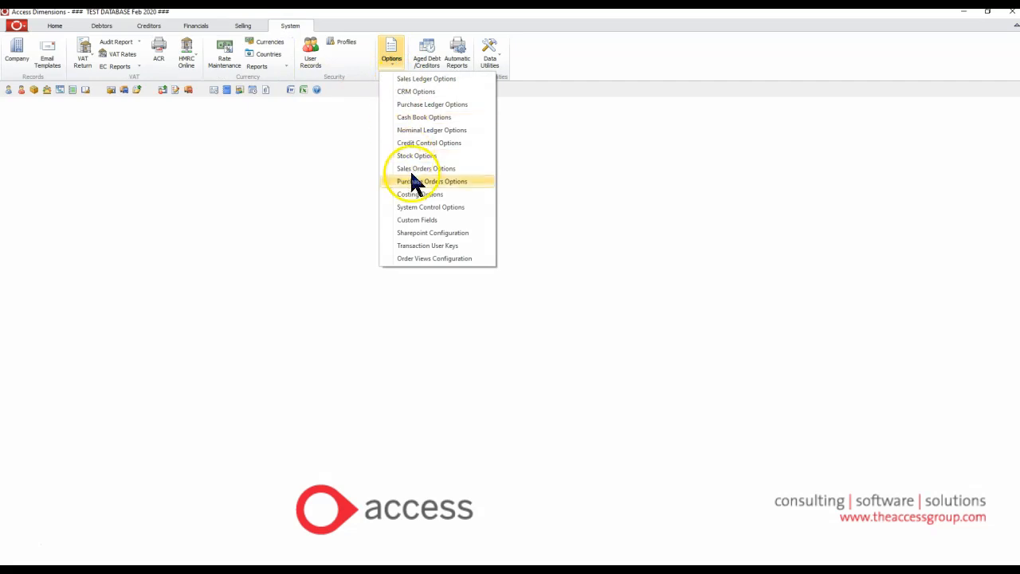
{"action": "left_click", "coordinate": [418, 207]}
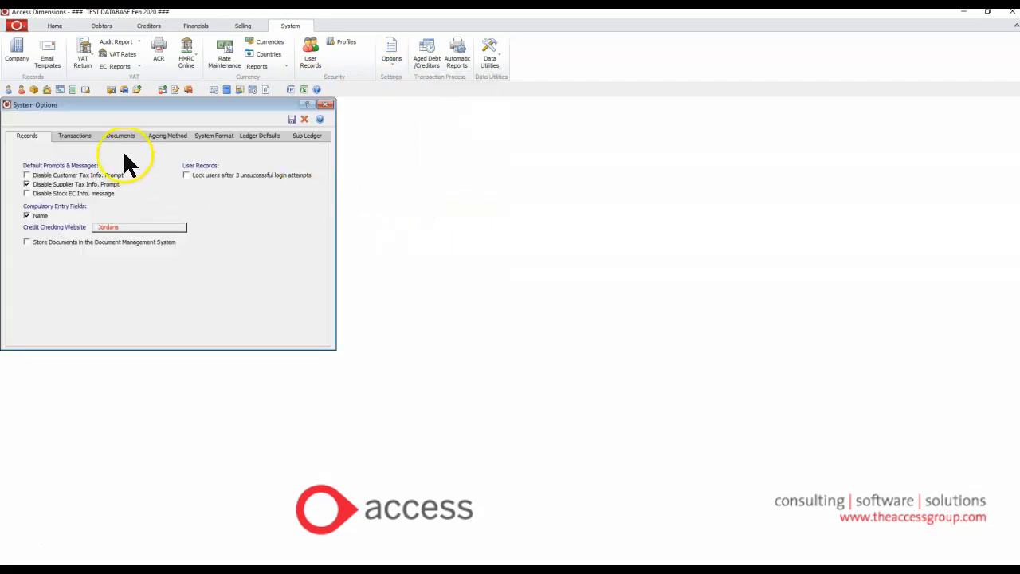
{"action": "left_click", "coordinate": [258, 132]}
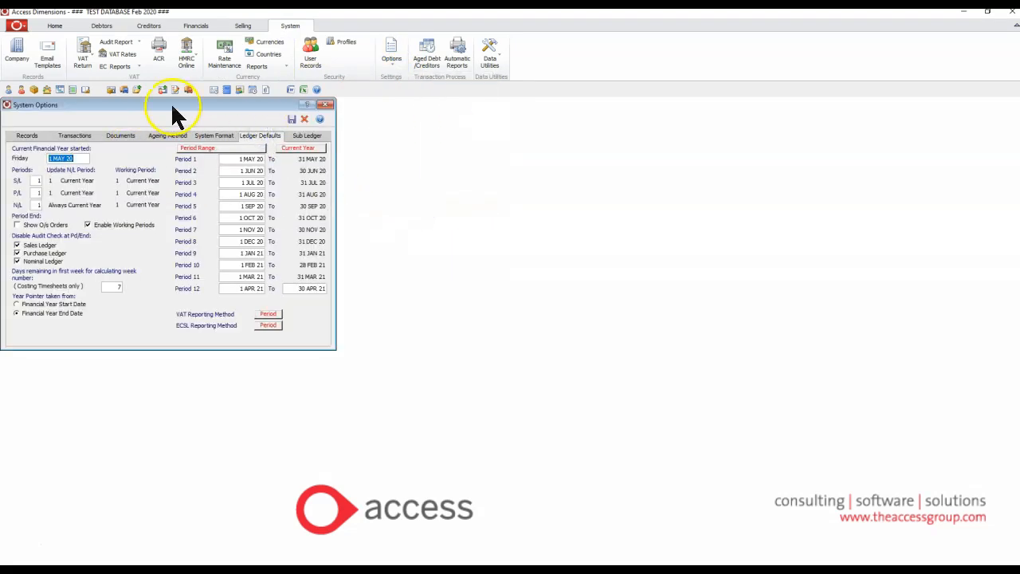
{"action": "left_click_drag", "start_coordinate": [174, 105], "coordinate": [410, 107]}
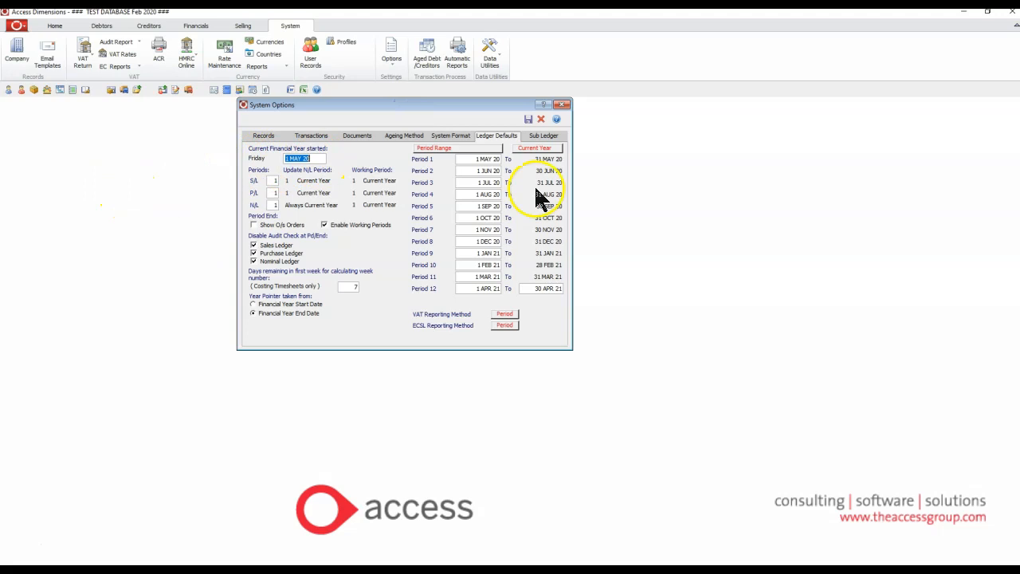
{"action": "left_click_drag", "start_coordinate": [474, 161], "coordinate": [466, 257]}
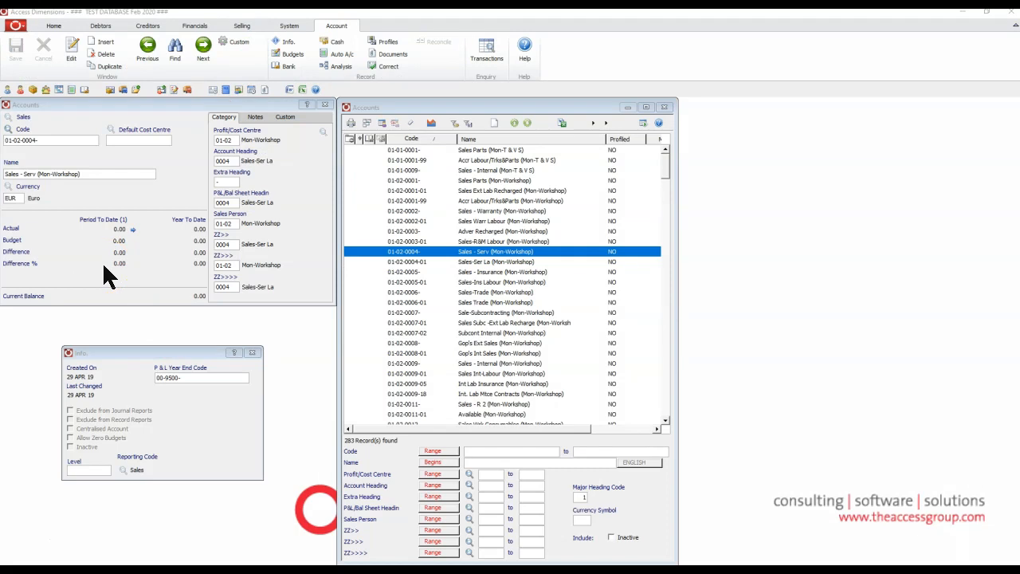
Check the P & L Year End Code in the Info. details of the Sales - Serv (Mon-Workshop) nominal account.
{"action": "left_click_drag", "start_coordinate": [120, 355], "coordinate": [91, 321]}
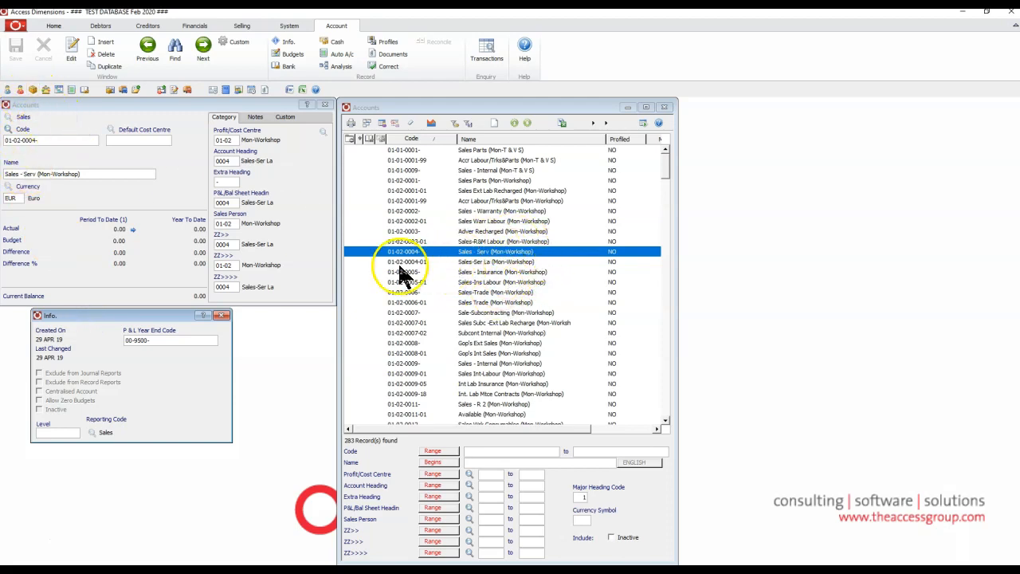
{"action": "left_click", "coordinate": [221, 315]}
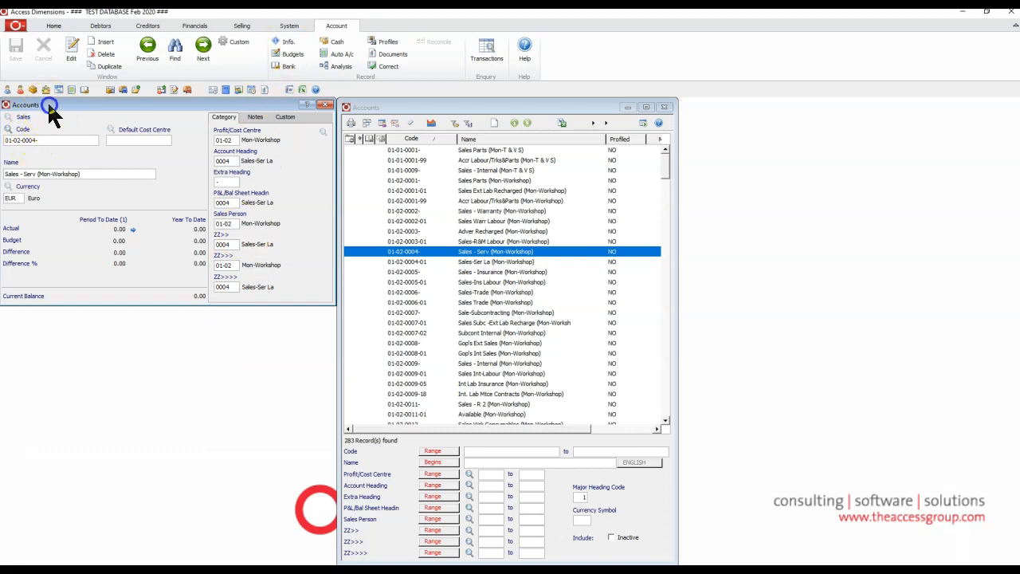
{"action": "left_click", "coordinate": [283, 42]}
{"action": "left_click_drag", "start_coordinate": [61, 105], "coordinate": [121, 323]}
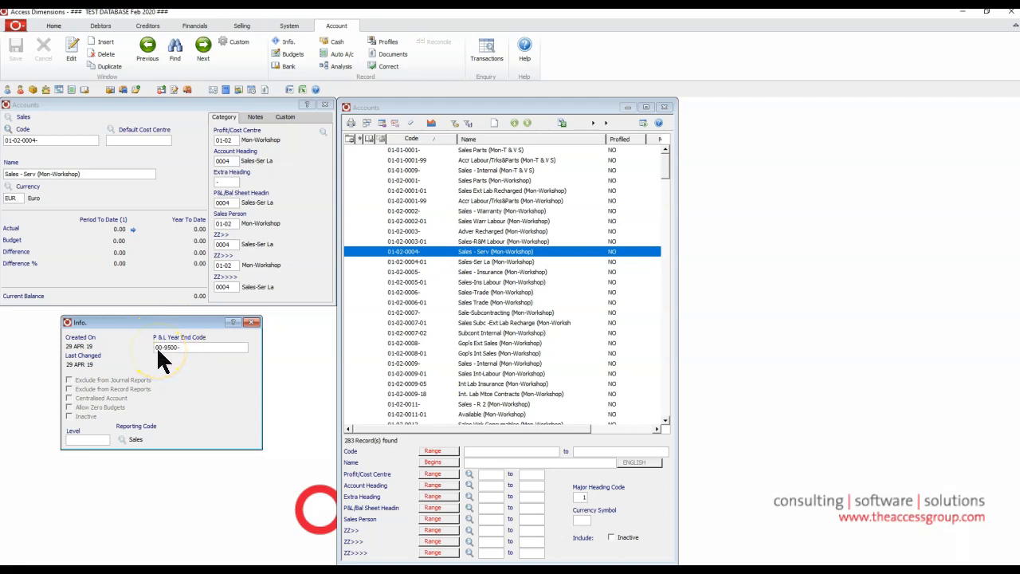
{"action": "left_click", "coordinate": [252, 323]}
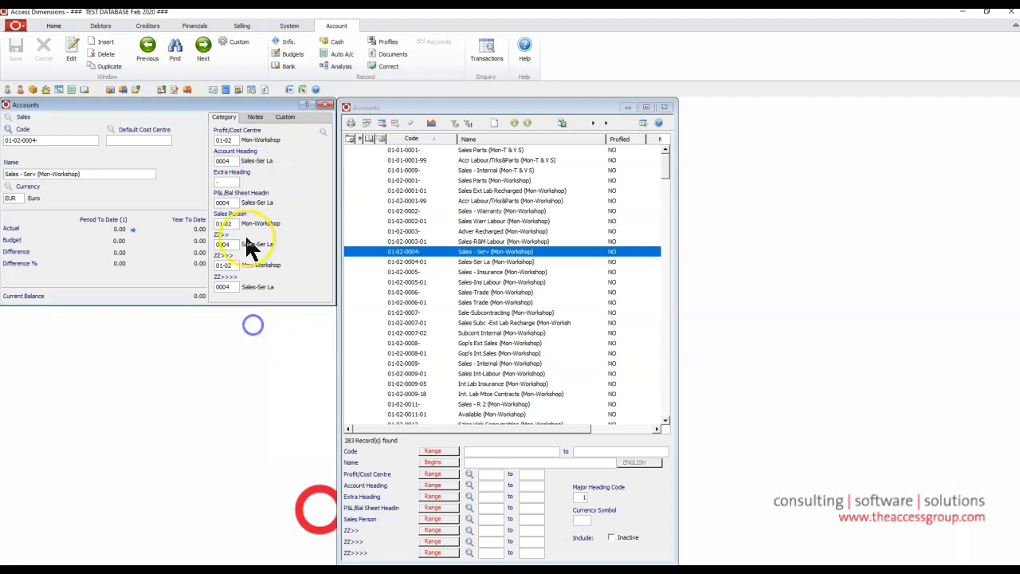